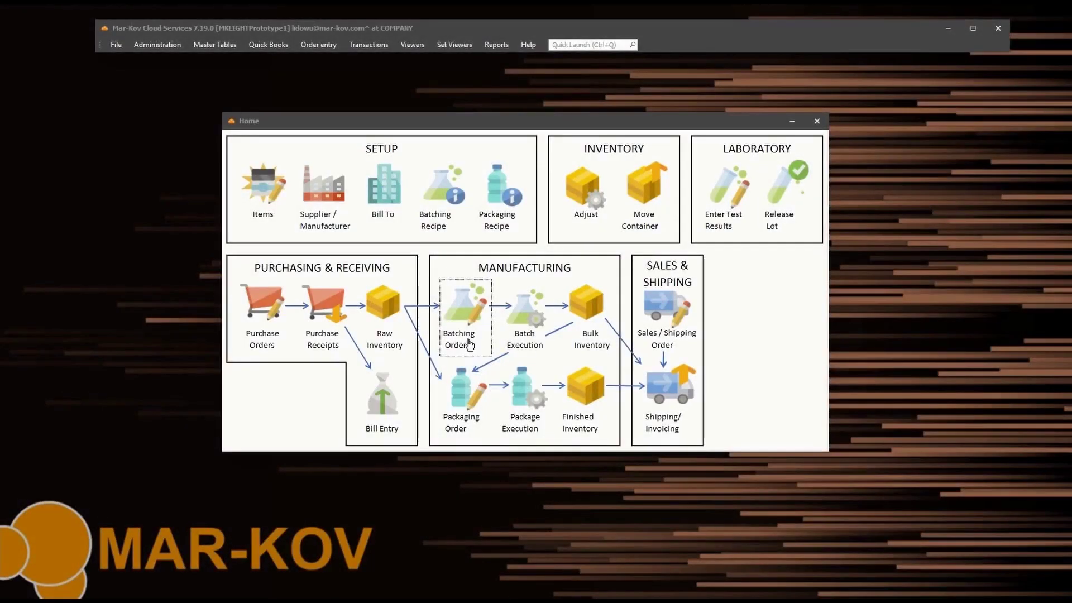
# Step: Create and save a new batching order for product I1 BULK PRODUCT
pyautogui.click(467, 339)
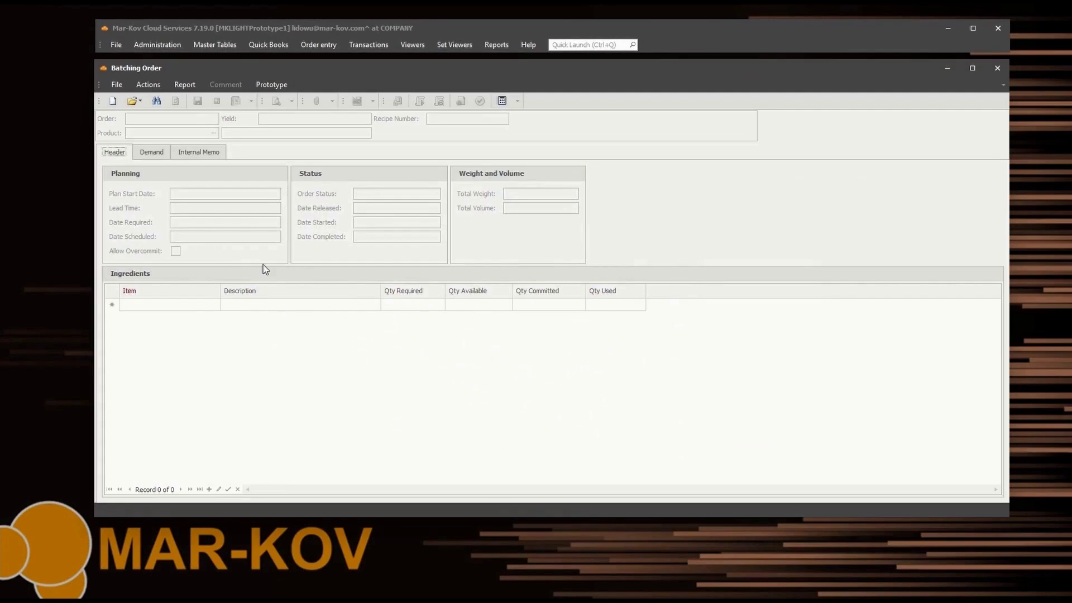
pyautogui.click(113, 103)
pyautogui.click(217, 134)
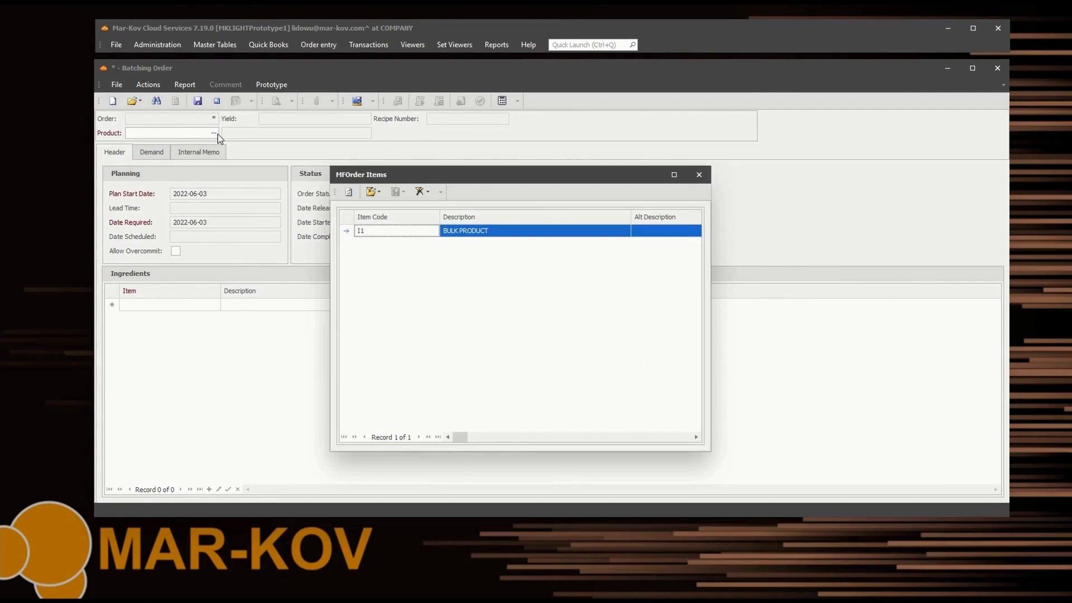
pyautogui.doubleClick(366, 231)
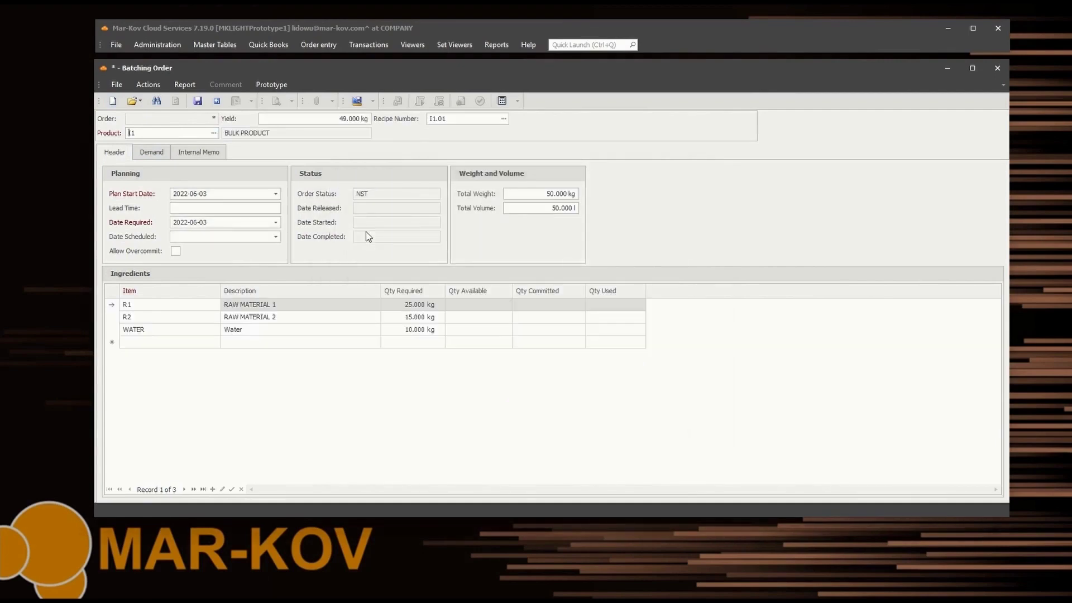
pyautogui.click(201, 100)
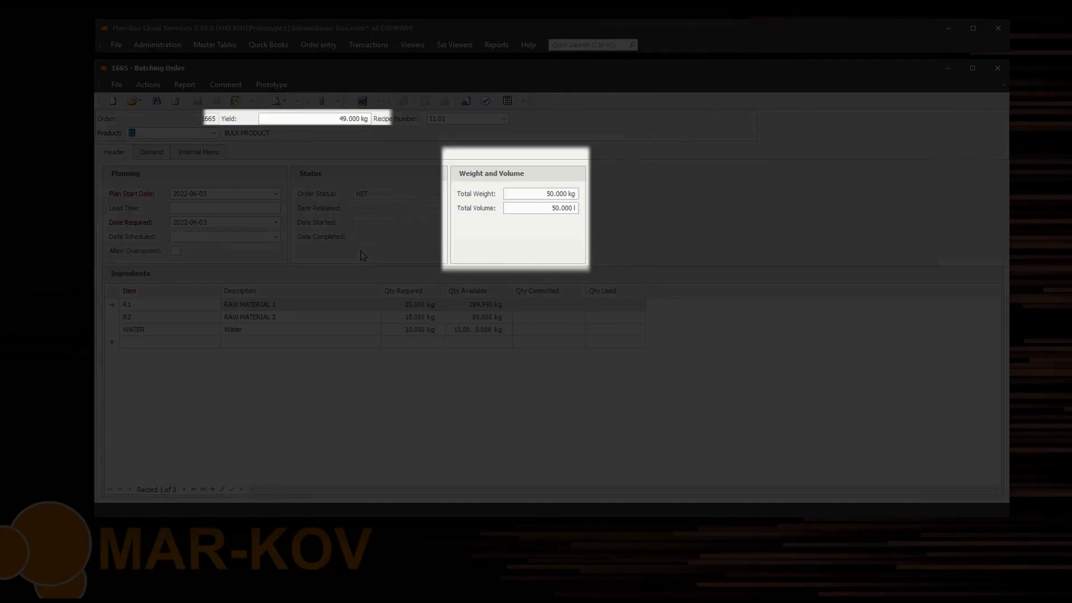
# Step: Set the order's total weight to 100 kg and its yield to 98 kg
pyautogui.click(575, 194)
pyautogui.write('100')
pyautogui.press('Tab')
pyautogui.moveTo(341, 119); pyautogui.dragTo(373, 123)
pyautogui.write('48')
pyautogui.press('Tab')
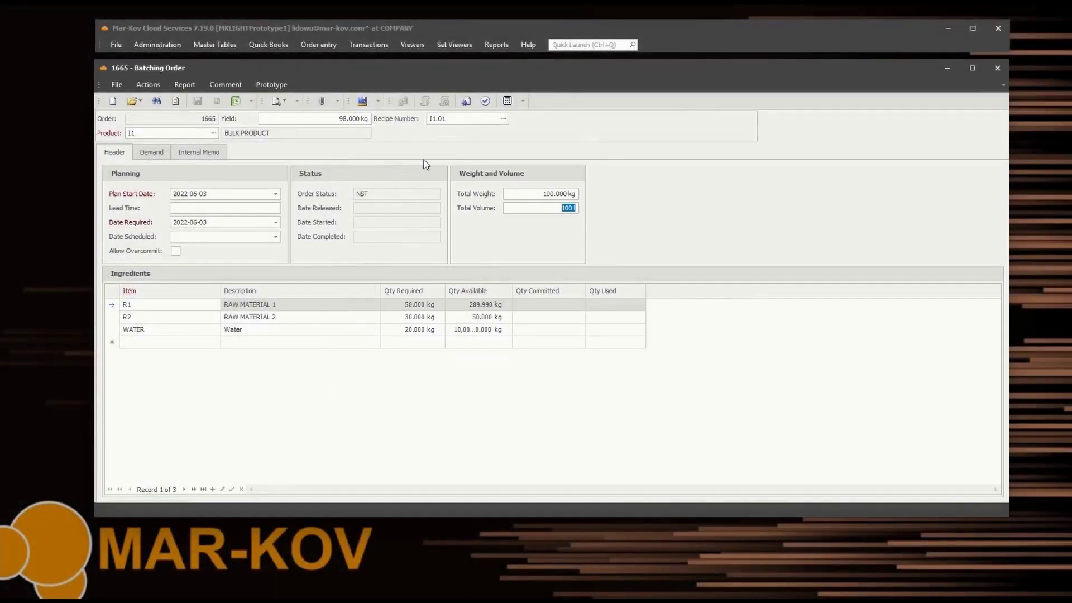
# Step: Release batching order 1665, confirming with Yes
pyautogui.click(466, 101)
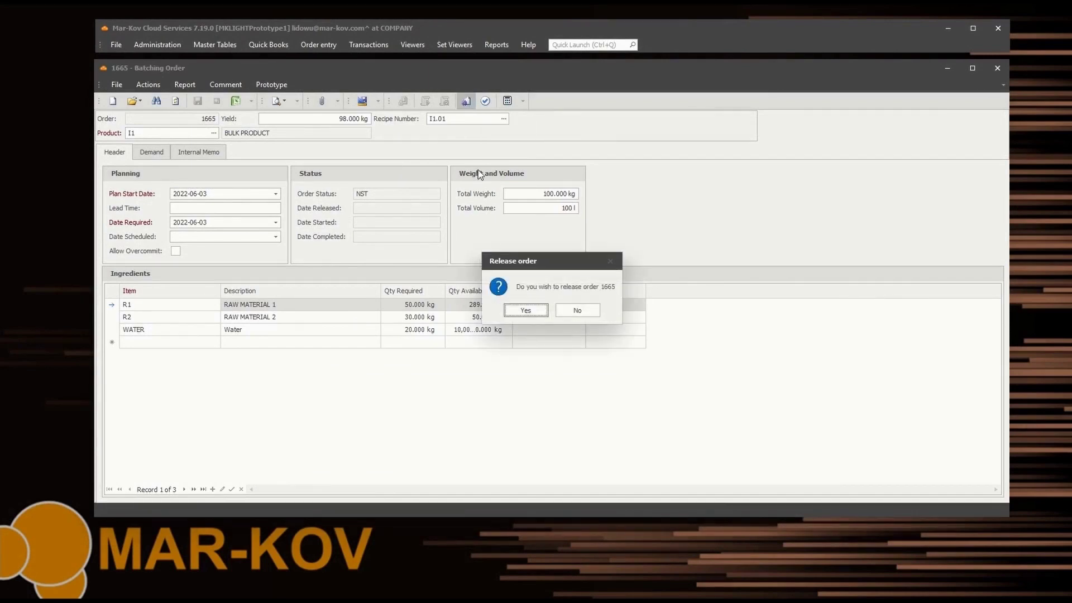
pyautogui.click(515, 310)
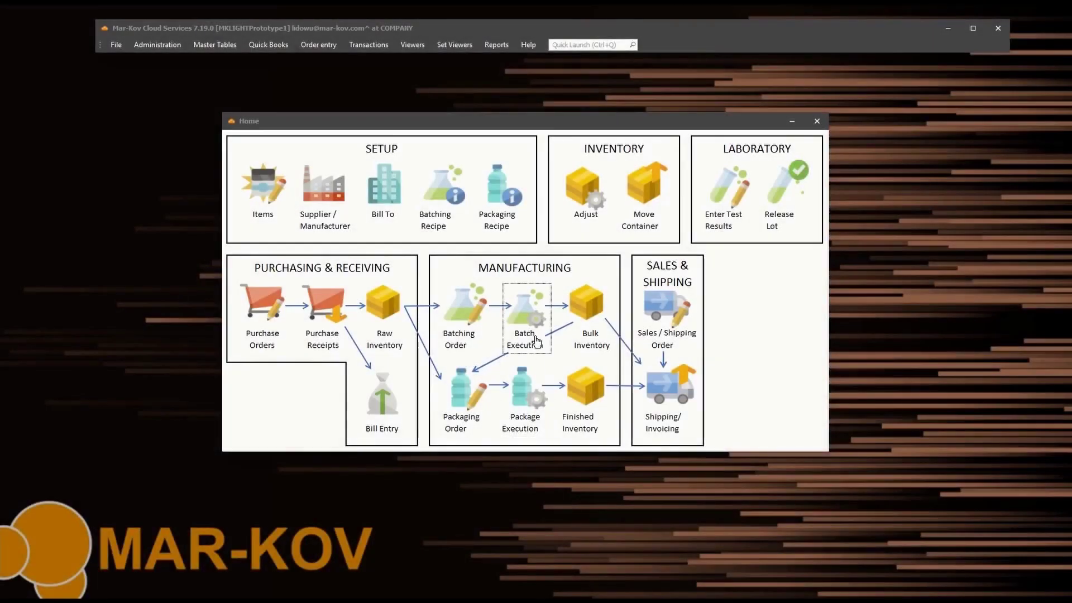
# Step: Load batching order 1665 in Batch Execution
pyautogui.click(534, 335)
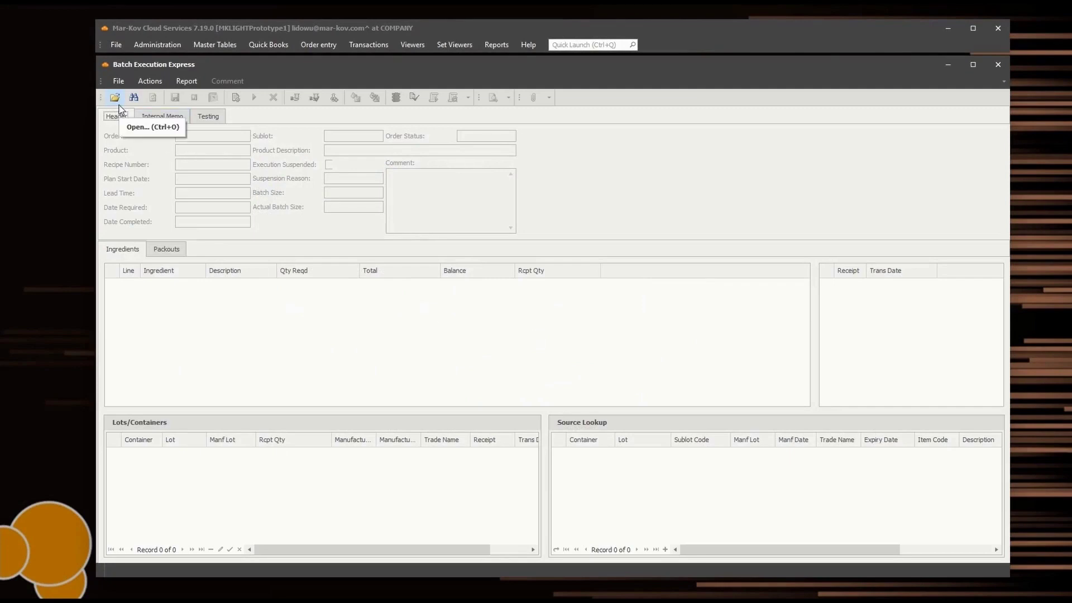
pyautogui.click(134, 99)
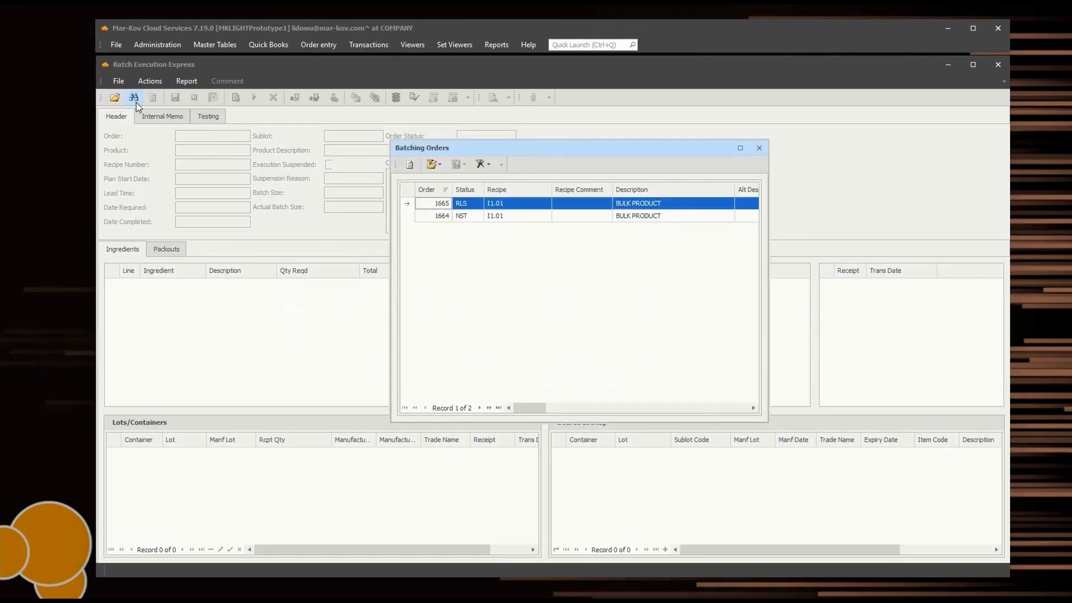
pyautogui.doubleClick(437, 204)
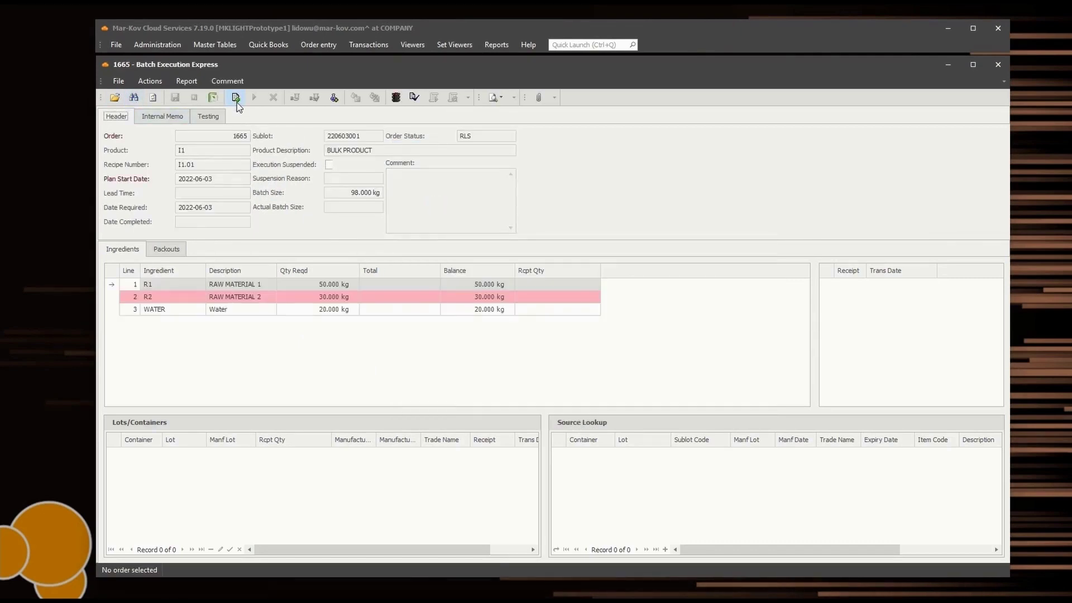
# Step: Fill received quantities, assigning container C00009X to R1 and C0000A8 to R2
pyautogui.click(236, 103)
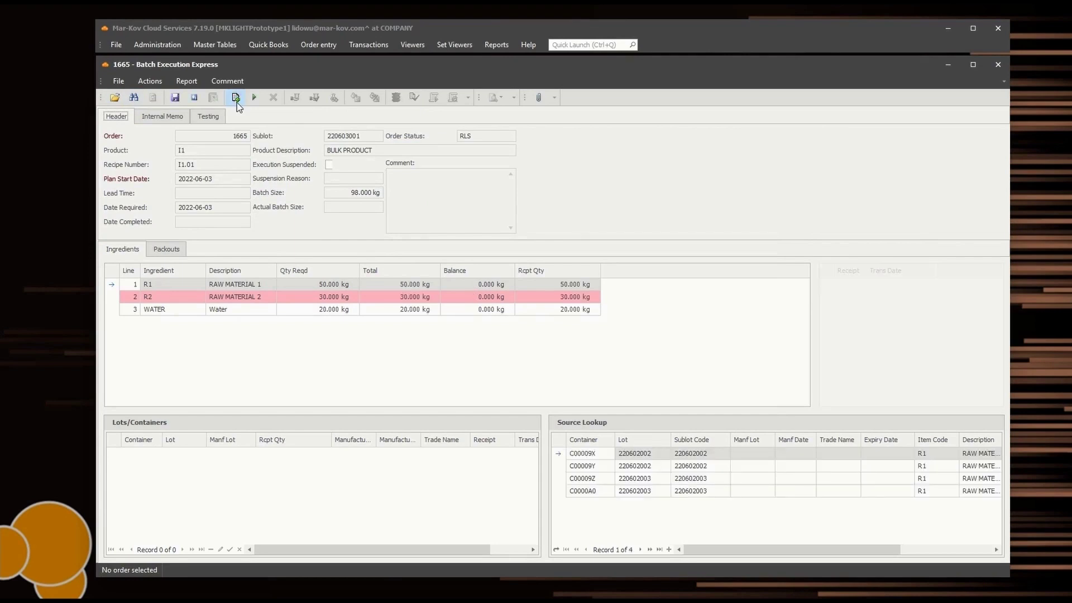
pyautogui.click(237, 102)
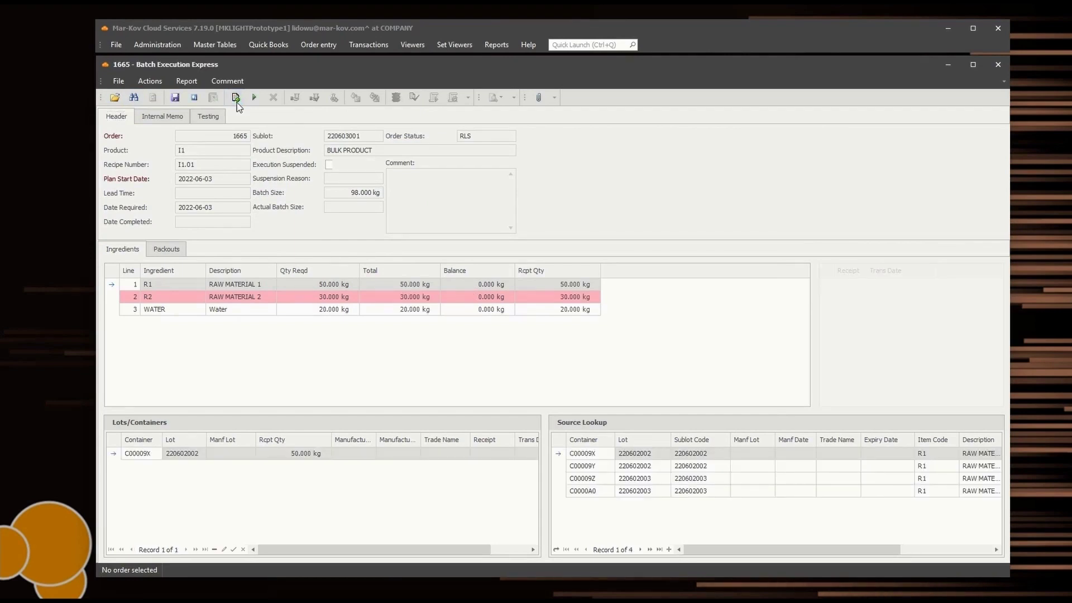
pyautogui.click(237, 102)
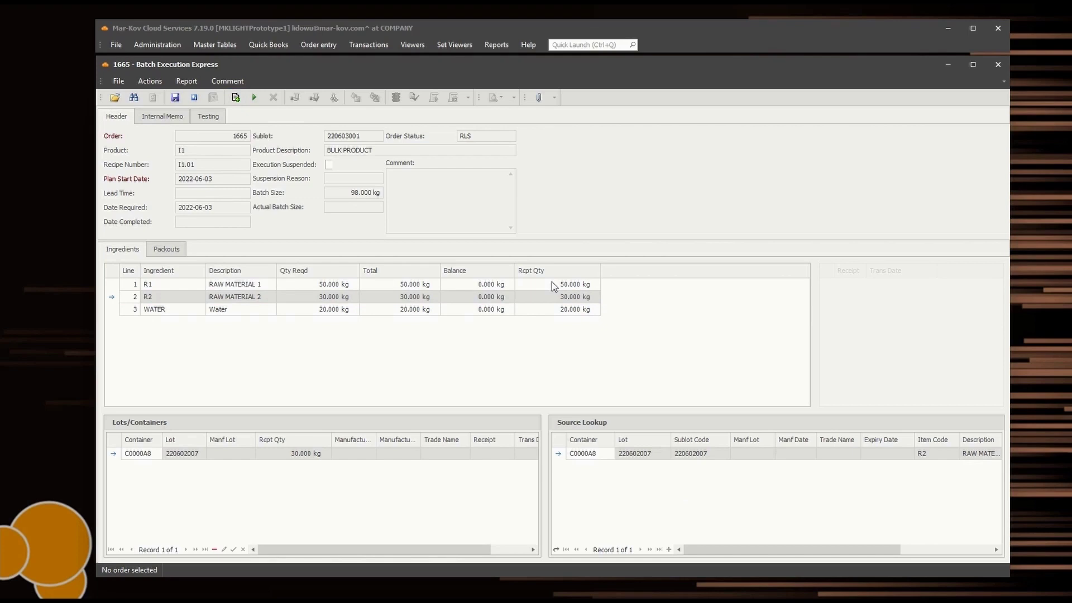
# Step: Enter received quantities of 51 kg for R1 and 30.5 kg for R2
pyautogui.click(551, 284)
pyautogui.write('51')
pyautogui.press('Return')
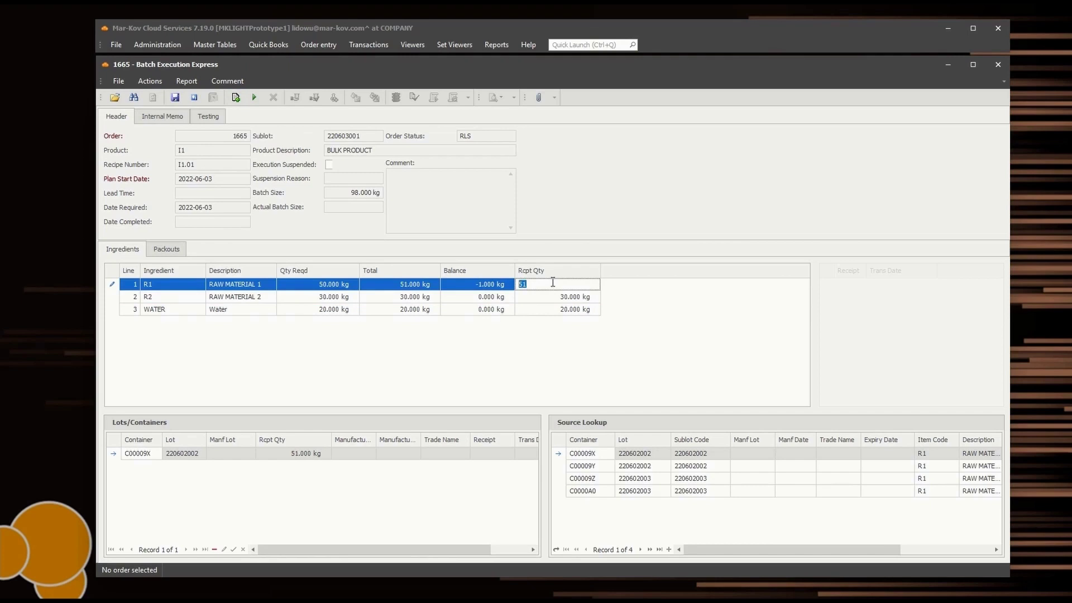
pyautogui.click(552, 296)
pyautogui.write('.5')
pyautogui.press('Return')
# Step: Correct R1 to 50 kg and R2 to 30 kg, then save receipt 236
pyautogui.click(553, 309)
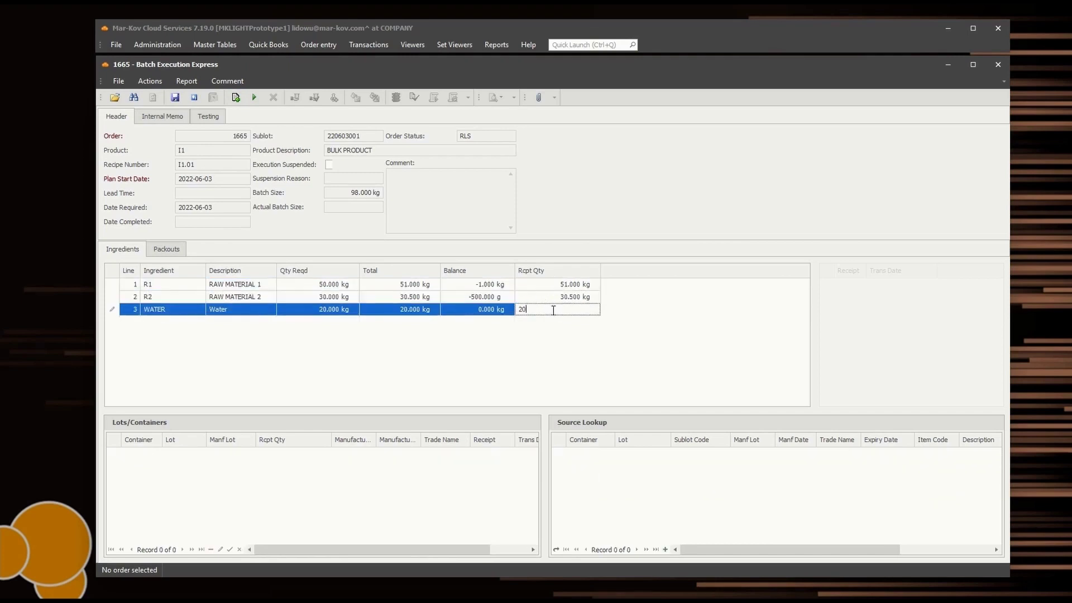
pyautogui.click(553, 297)
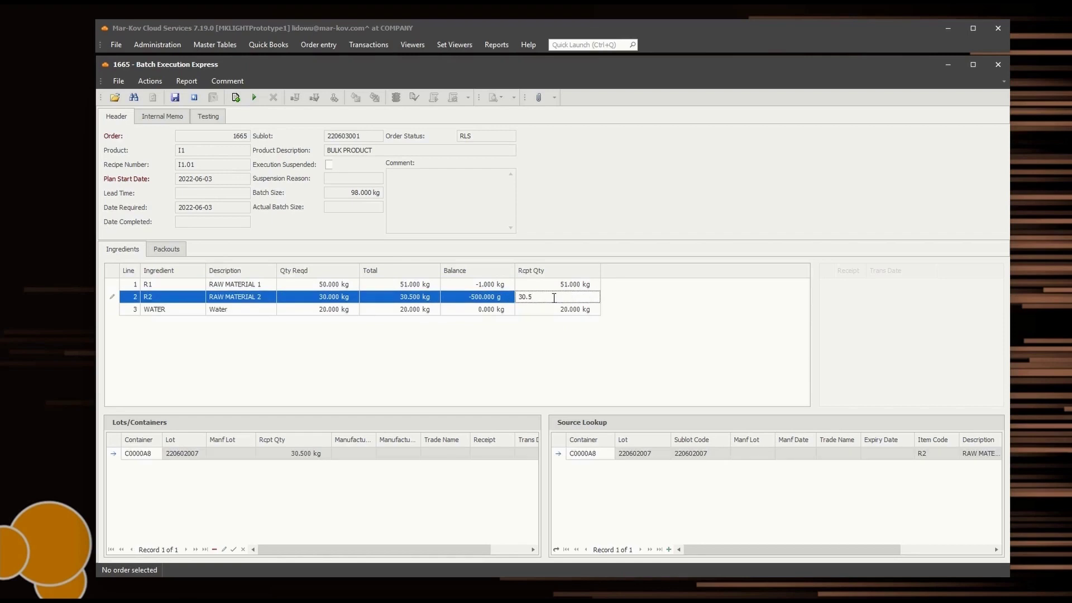
pyautogui.click(552, 285)
pyautogui.press('BackSpace')
pyautogui.write('0')
pyautogui.click(555, 296)
pyautogui.press('BackSpace')
pyautogui.press('BackSpace')
pyautogui.click(529, 356)
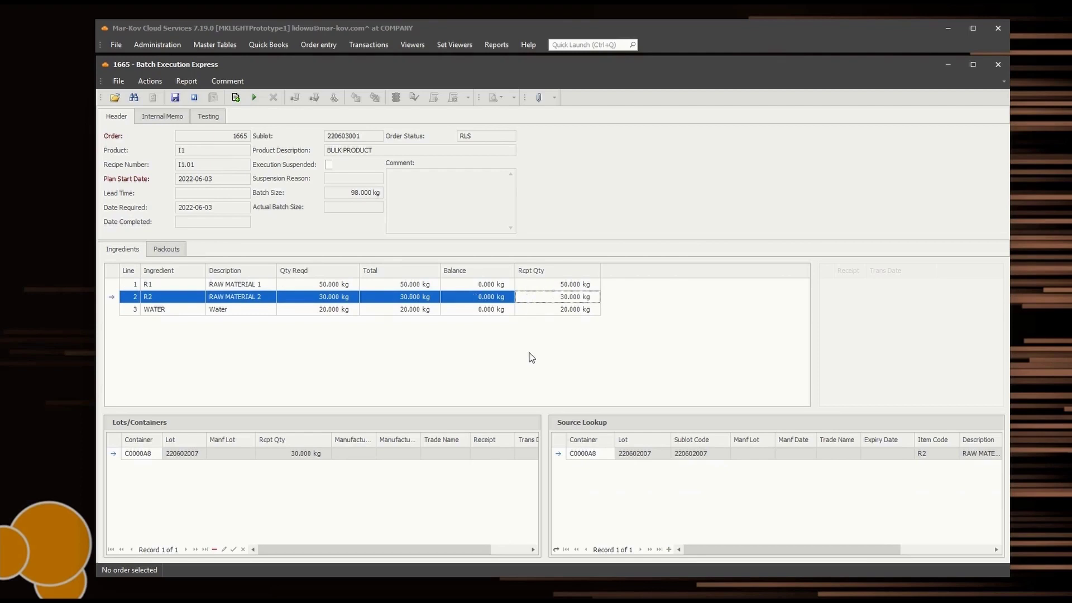
pyautogui.click(187, 99)
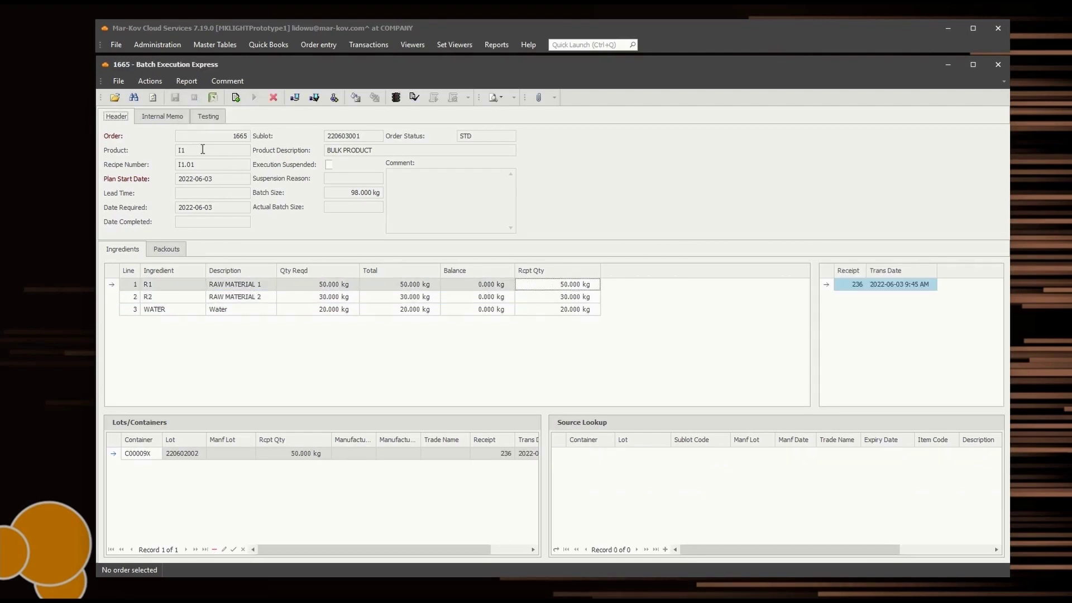
# Step: Create a sample set for order 1665, review the passed EXAMPLE TEST, and view its 98 kg packout
pyautogui.click(207, 118)
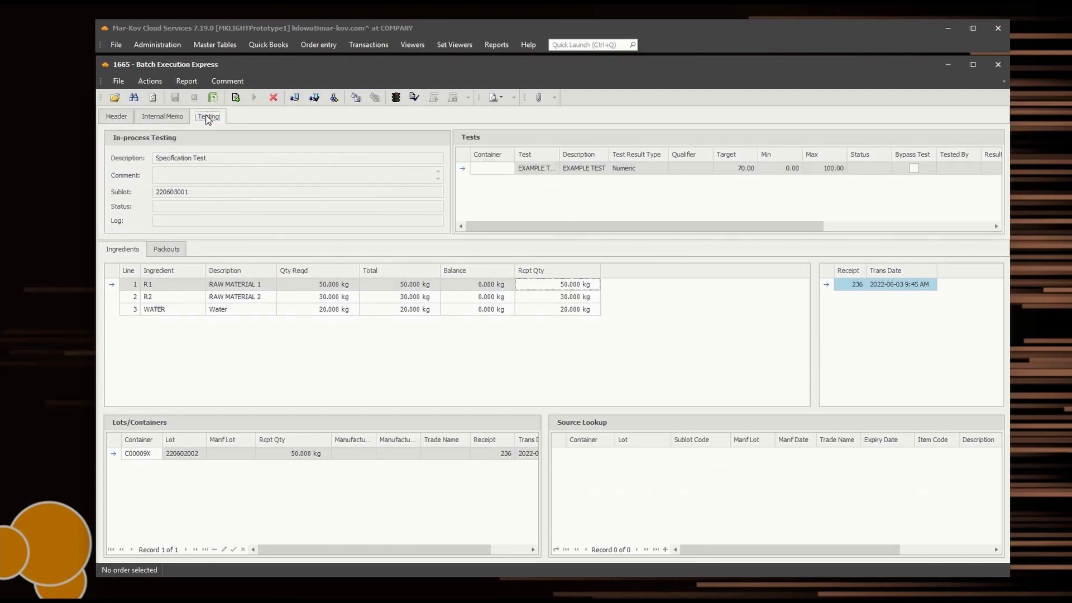
pyautogui.click(295, 98)
pyautogui.moveTo(457, 227); pyautogui.dragTo(378, 66)
pyautogui.moveTo(541, 432); pyautogui.dragTo(1010, 576)
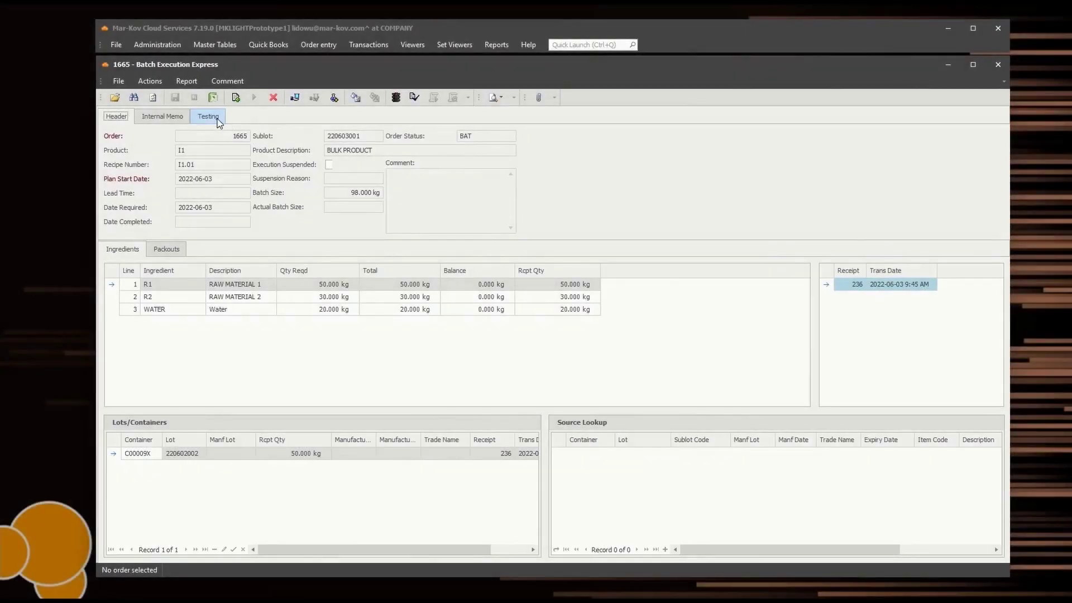
pyautogui.click(218, 121)
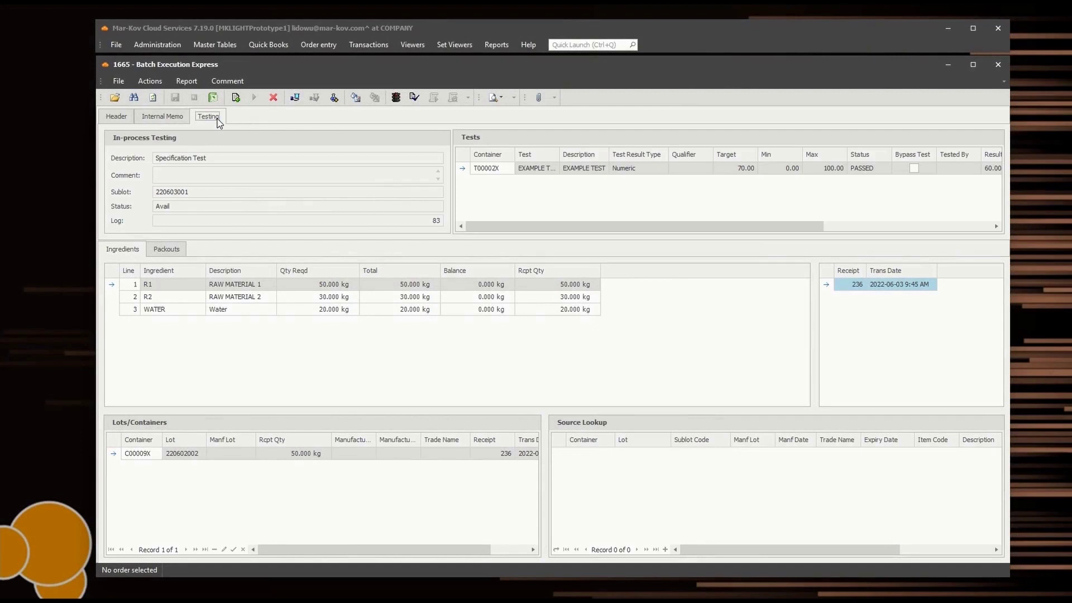
pyautogui.click(173, 252)
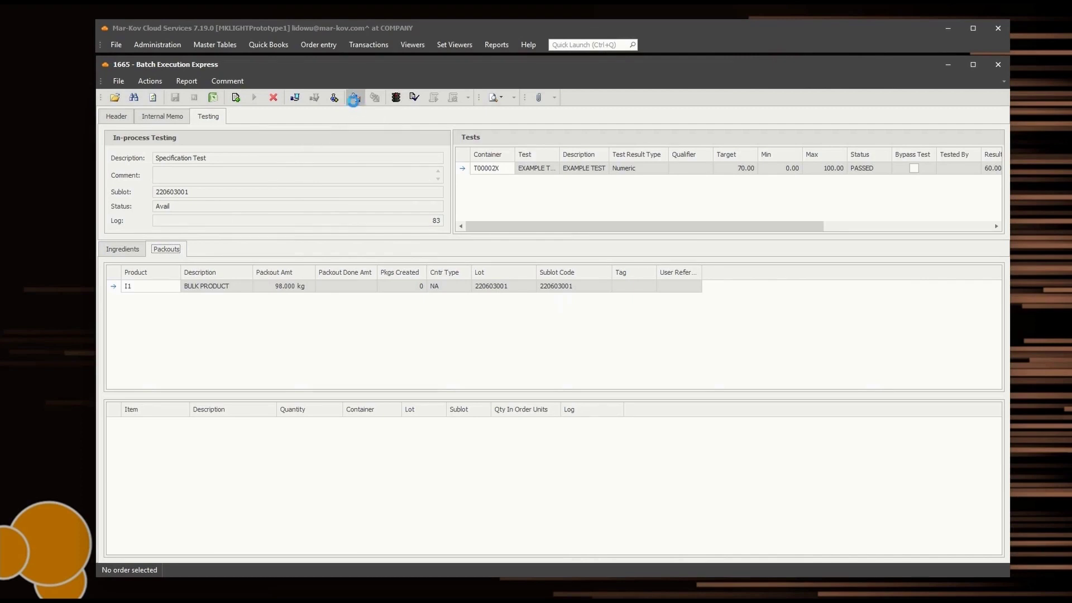
# Step: Pack out the bulk product into 2 DRUM containers of 49 kg each
pyautogui.click(354, 98)
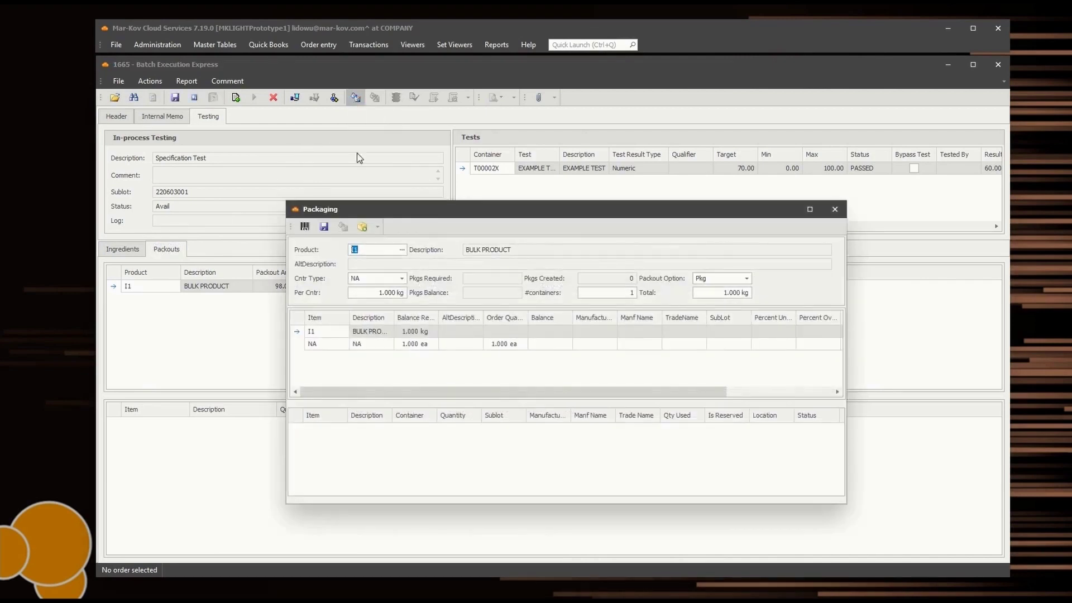
pyautogui.click(401, 279)
pyautogui.click(383, 329)
pyautogui.click(369, 294)
pyautogui.write('49')
pyautogui.click(618, 297)
pyautogui.write('2')
pyautogui.press('Tab')
pyautogui.click(324, 227)
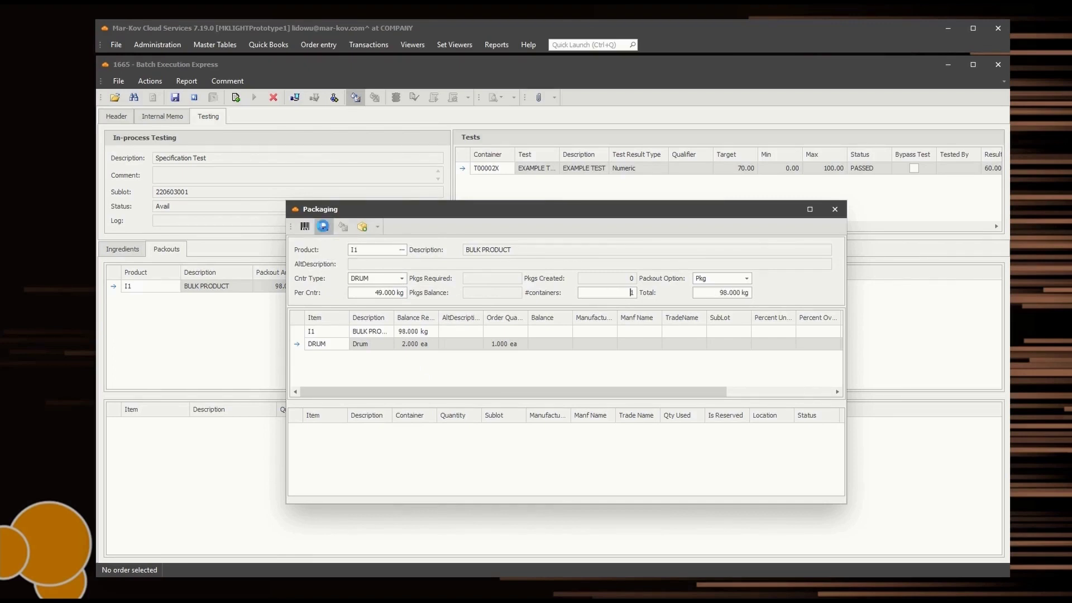
# Step: Review the C0000A9 and C0000AA labels, close the dialog, and mark order 1665 complete
pyautogui.moveTo(790, 109); pyautogui.dragTo(320, 60)
pyautogui.moveTo(545, 430); pyautogui.dragTo(1006, 570)
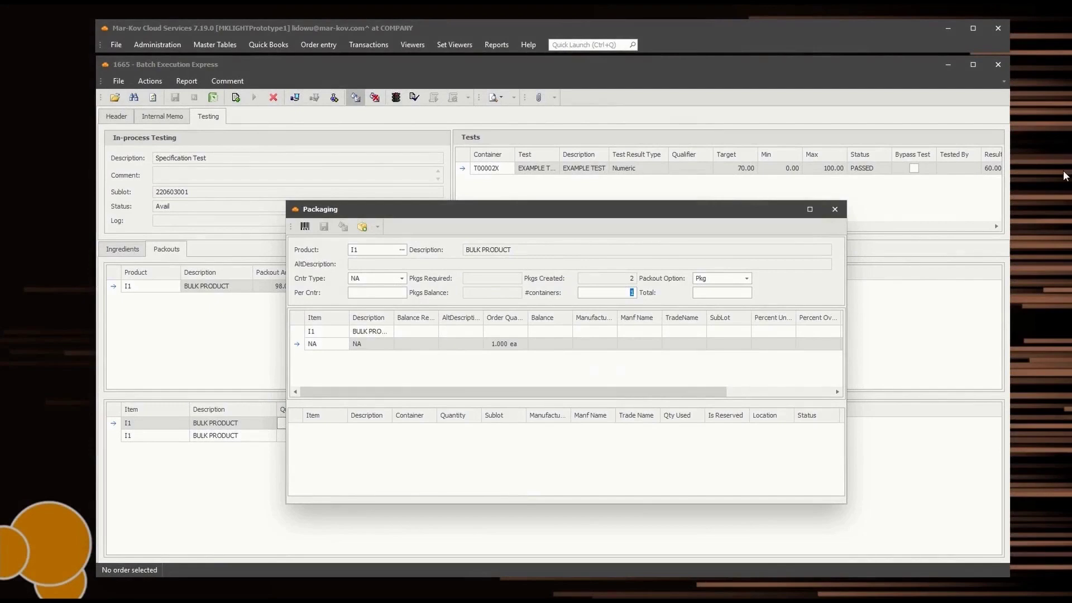
pyautogui.press('Escape')
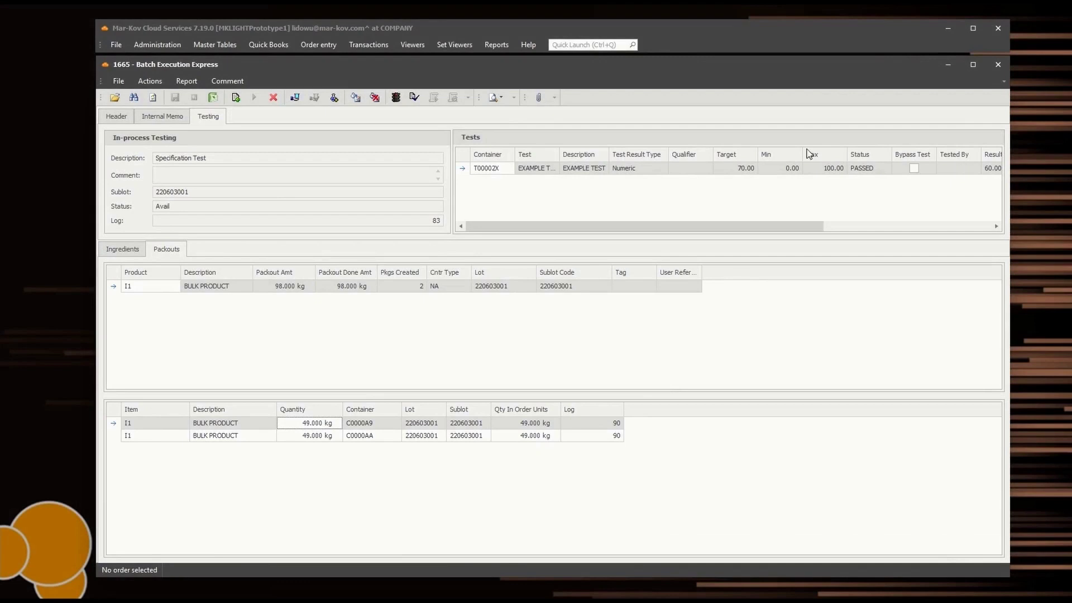
pyautogui.click(414, 99)
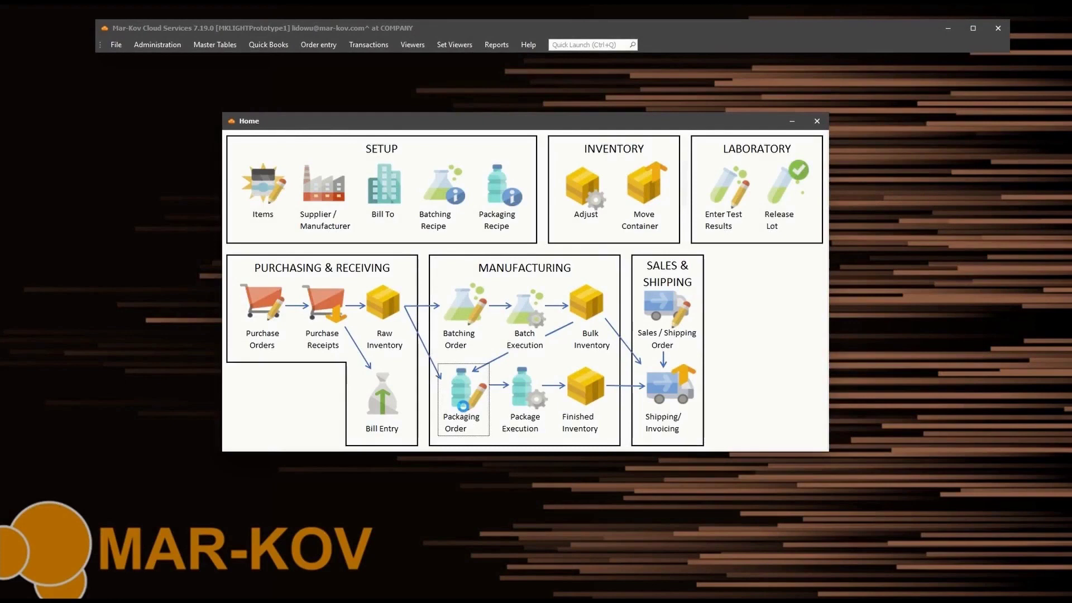
# Step: Create packaging order 1666 for 12 ea of F1 FINISHED GOOD, save it, and release it
pyautogui.click(458, 416)
pyautogui.click(120, 107)
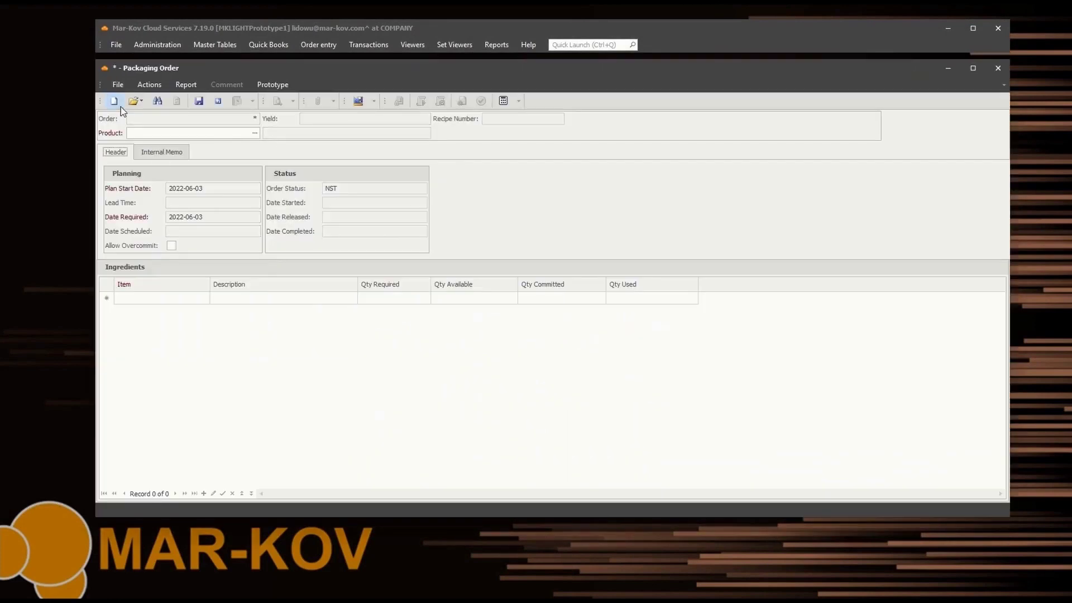
pyautogui.click(255, 133)
pyautogui.doubleClick(370, 233)
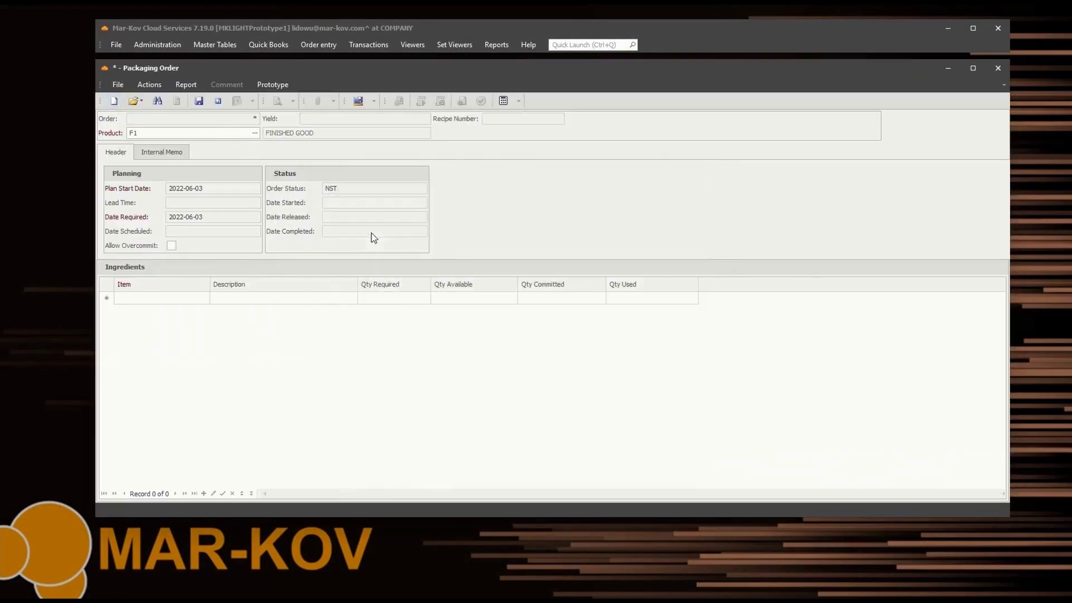
pyautogui.click(393, 118)
pyautogui.write('12')
pyautogui.press('Tab')
pyautogui.click(204, 106)
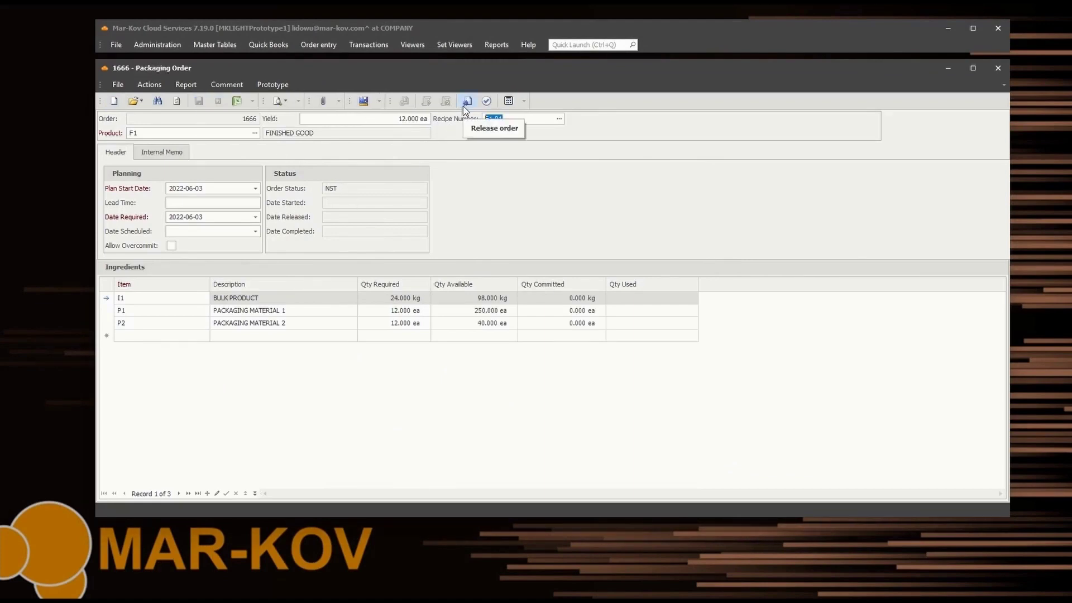
pyautogui.click(465, 106)
pyautogui.click(519, 309)
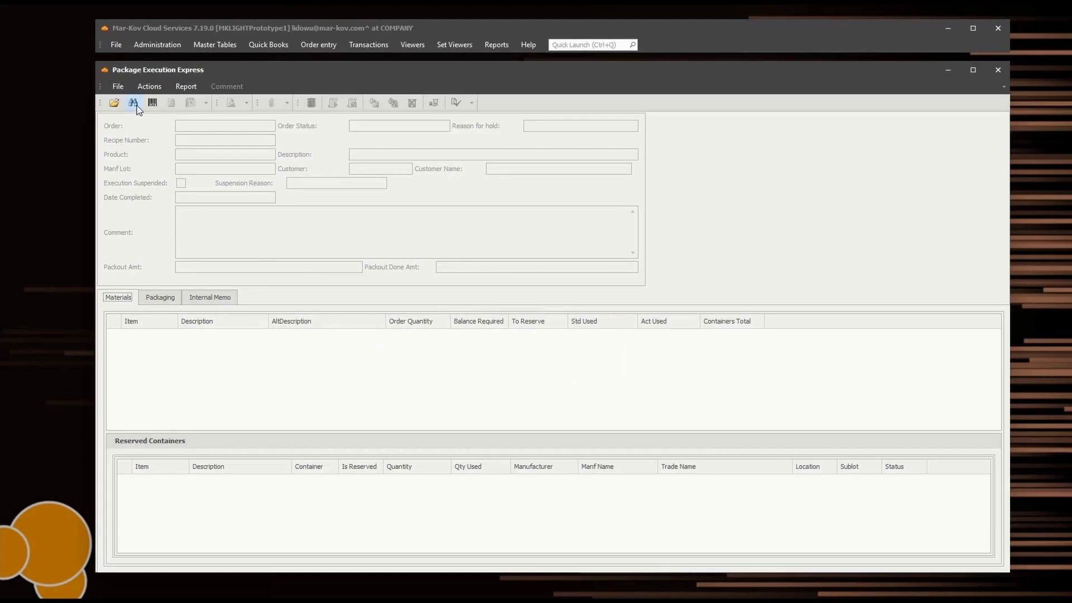
# Step: Load packaging order 1666 for execution and show its empty packaging list
pyautogui.click(134, 103)
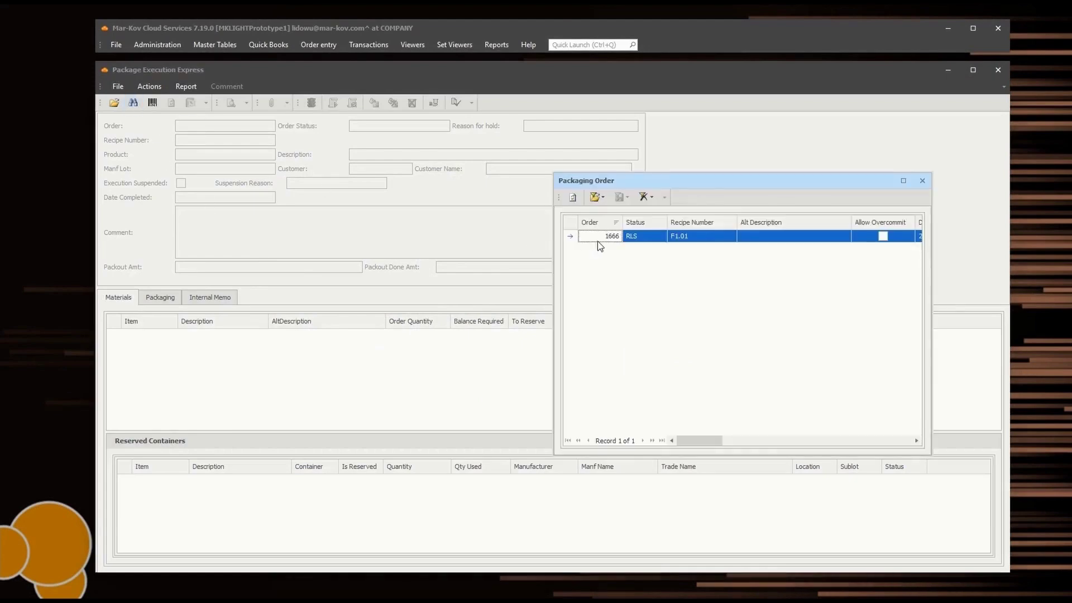
pyautogui.doubleClick(602, 237)
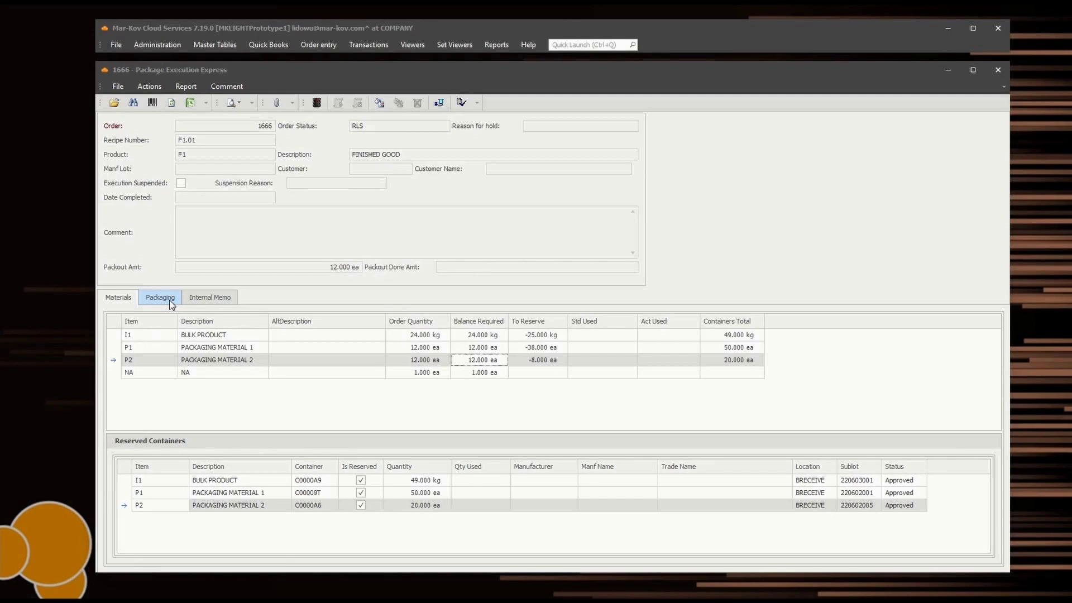
pyautogui.click(171, 304)
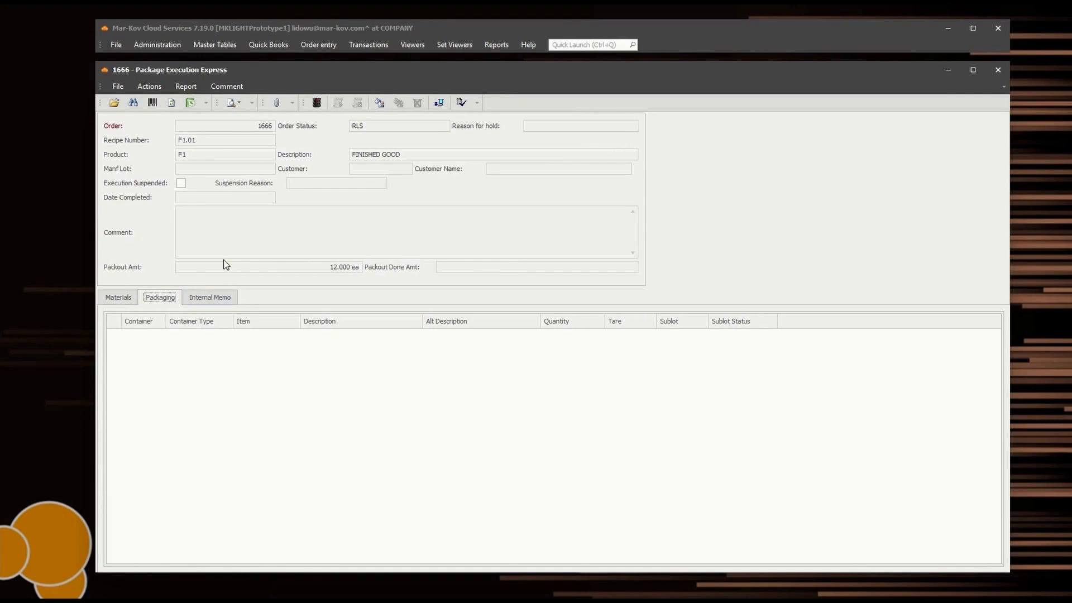
# Step: Pack 1 CASE container holding 12 ea of F1 for order 1666
pyautogui.click(379, 103)
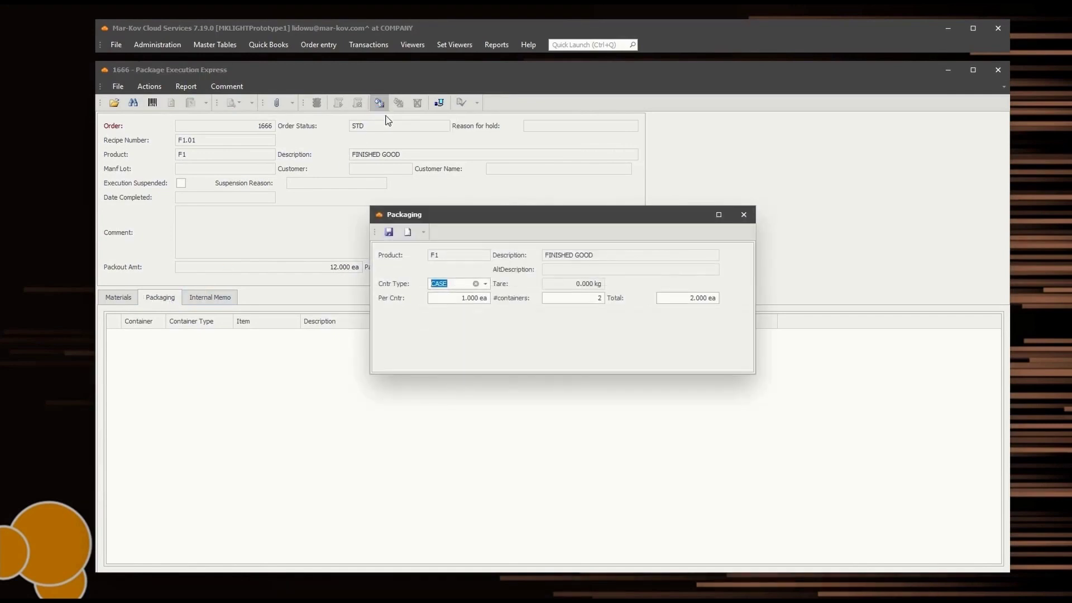
pyautogui.press('Tab')
pyautogui.press('Tab')
pyautogui.write('1')
pyautogui.click(459, 297)
pyautogui.write('12')
pyautogui.moveTo(479, 298); pyautogui.dragTo(495, 301)
pyautogui.press('Tab')
pyautogui.click(390, 233)
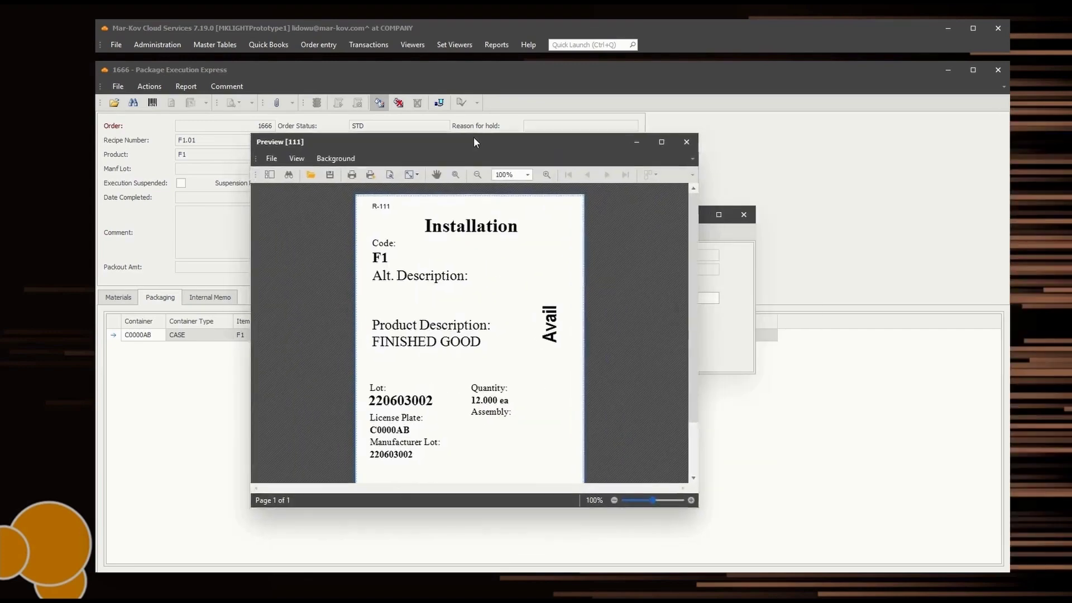
# Step: Review the label for case C0000AB, then close the packaging dialog
pyautogui.moveTo(474, 136); pyautogui.dragTo(320, 67)
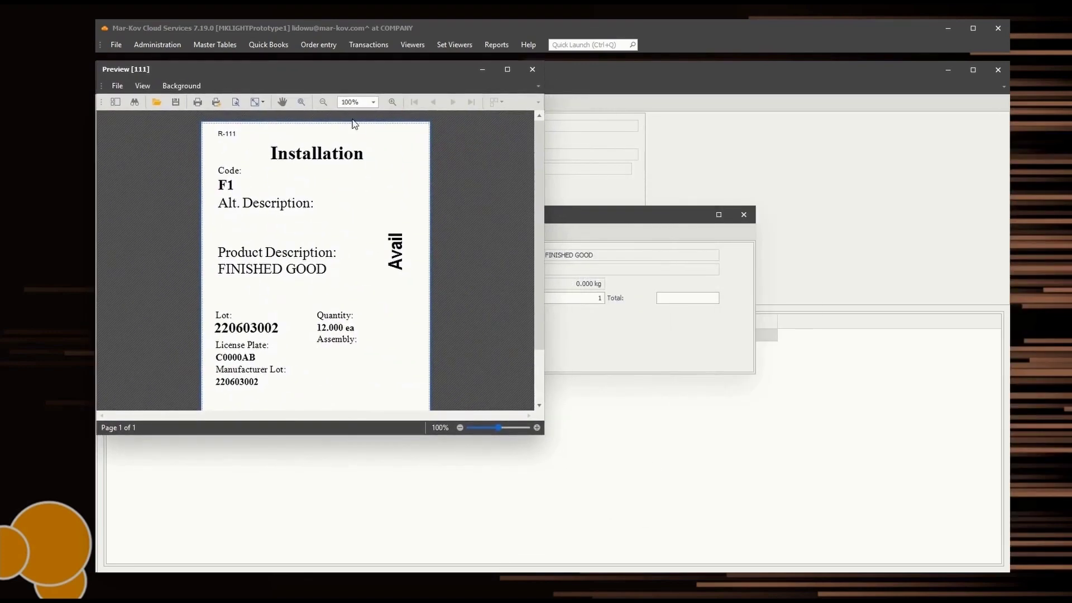
pyautogui.moveTo(539, 438); pyautogui.dragTo(1009, 579)
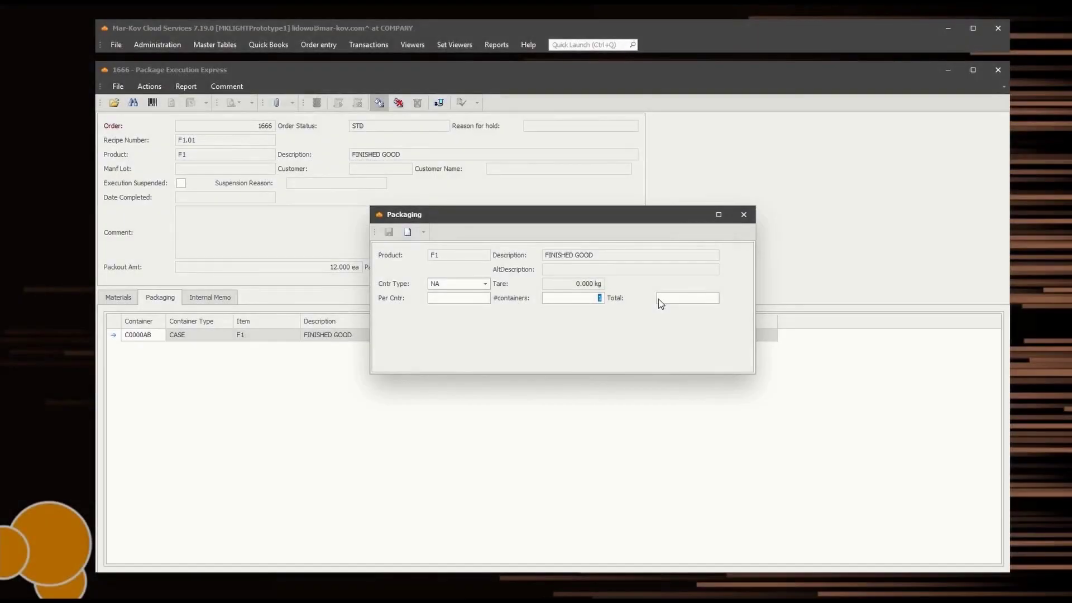
pyautogui.press('Return')
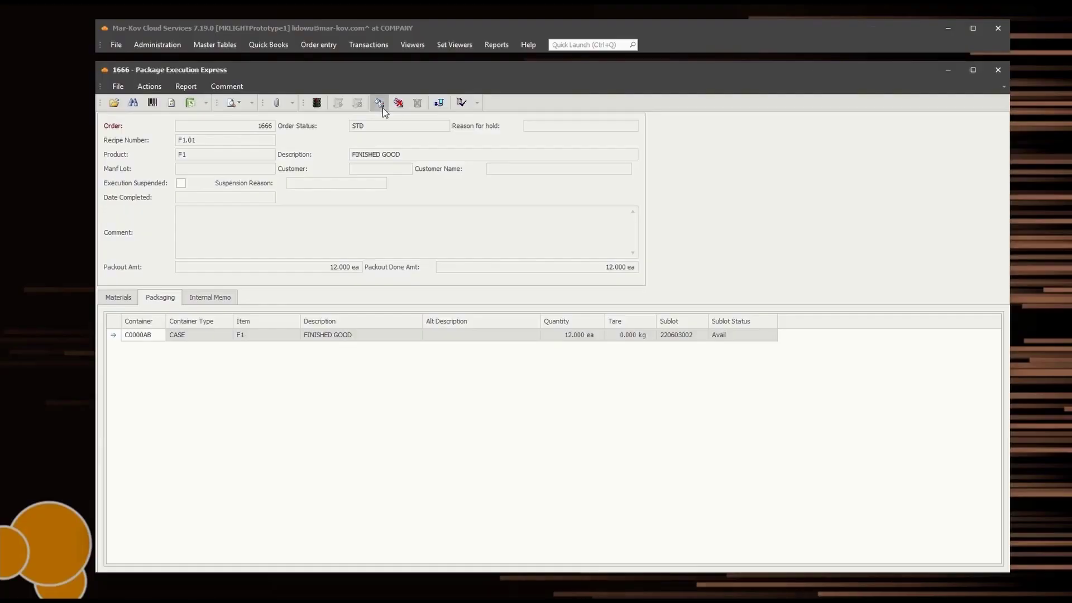
# Step: Pack a second CASE, C0000AC, with 12 ea, then close its label preview
pyautogui.click(379, 102)
pyautogui.click(485, 284)
pyautogui.click(478, 324)
pyautogui.click(457, 297)
pyautogui.write('12')
pyautogui.press('Tab')
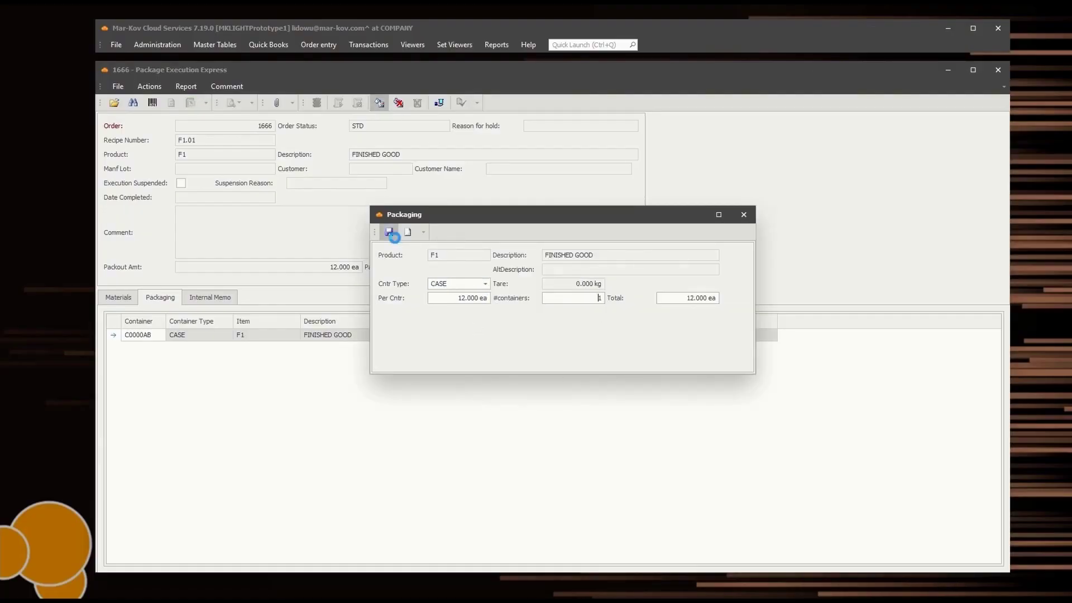
pyautogui.click(389, 232)
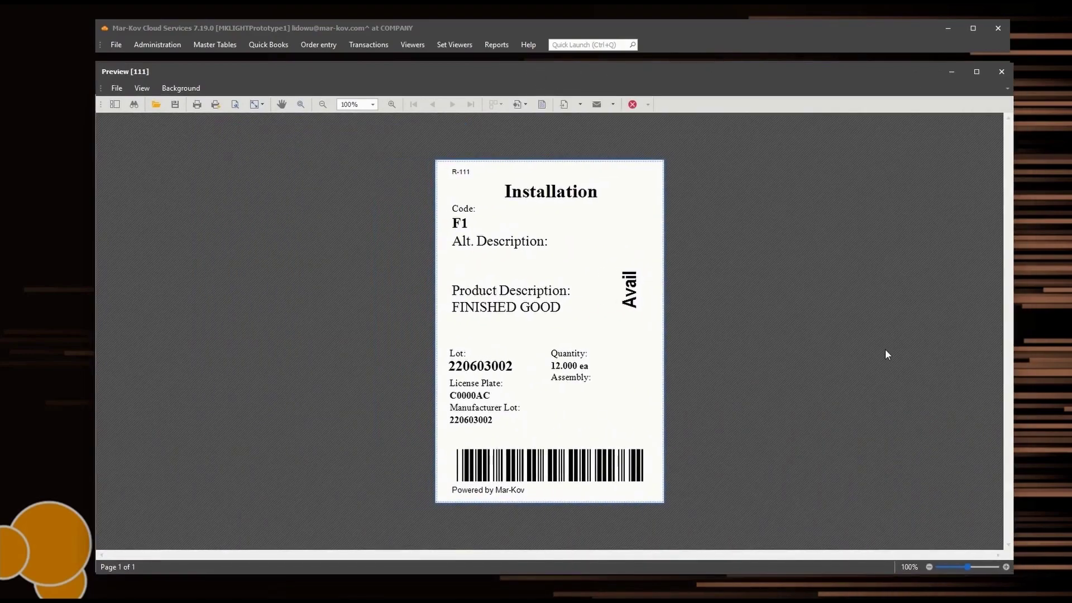
pyautogui.click(1002, 72)
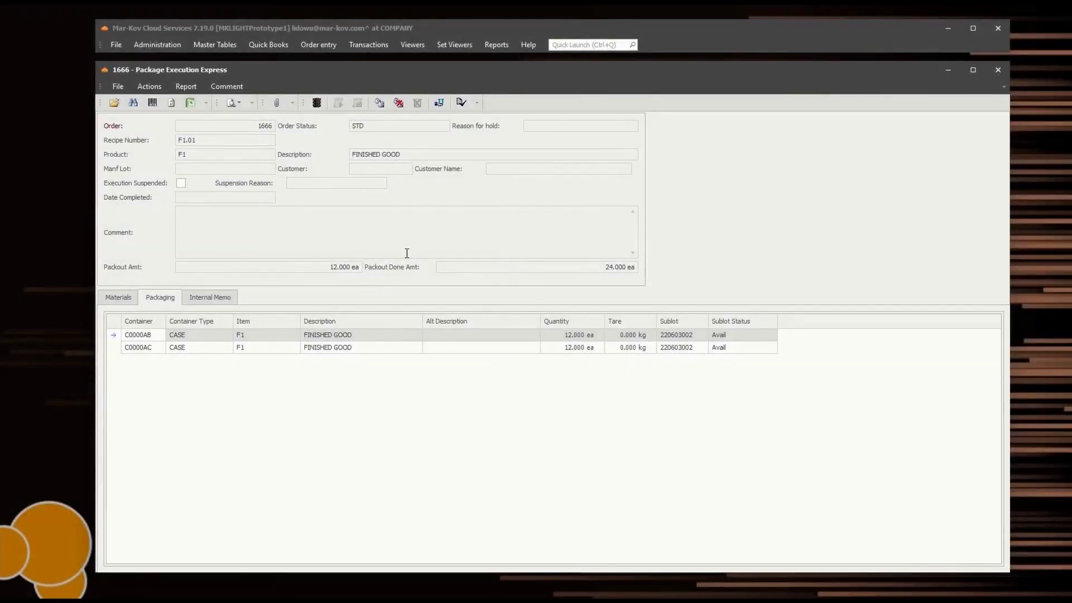
# Step: Mark packaging order 1666 complete and set bulk container C0000A9's returned quantity to 0 kg
pyautogui.click(462, 107)
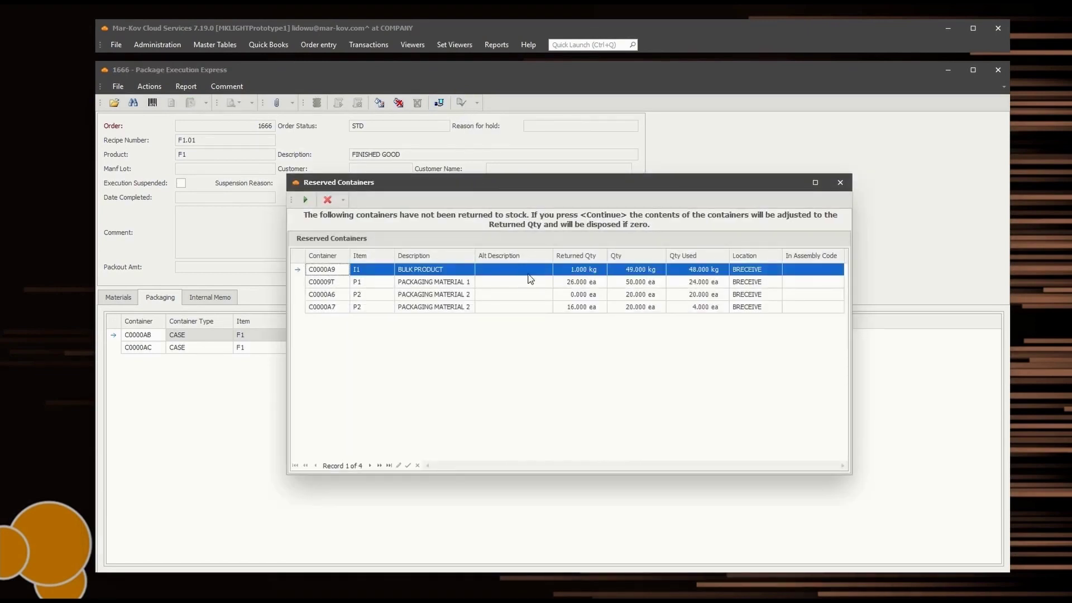
pyautogui.click(567, 273)
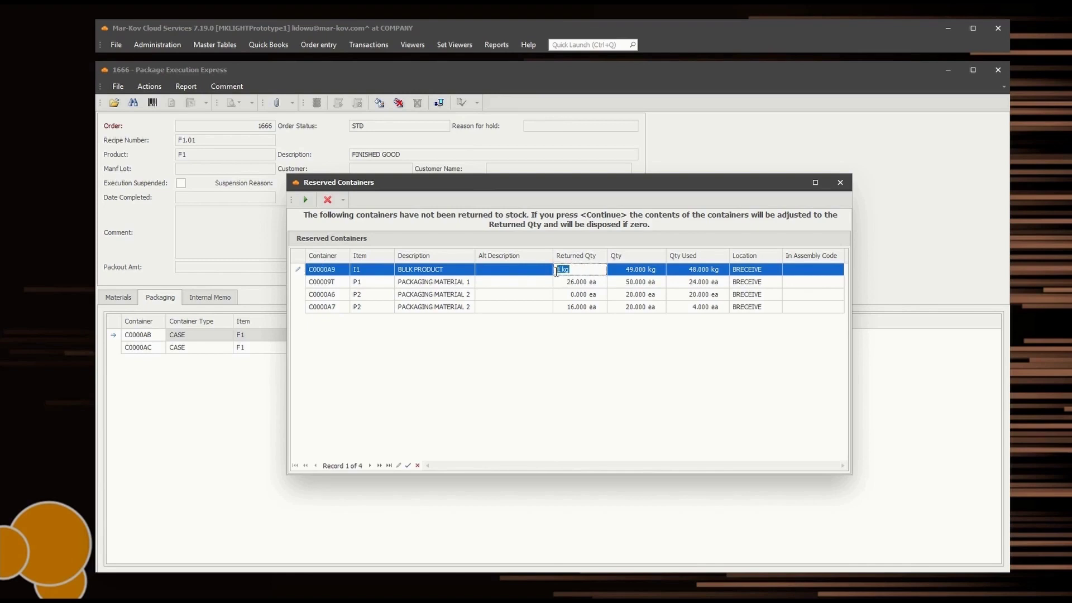
pyautogui.write('0')
pyautogui.click(565, 282)
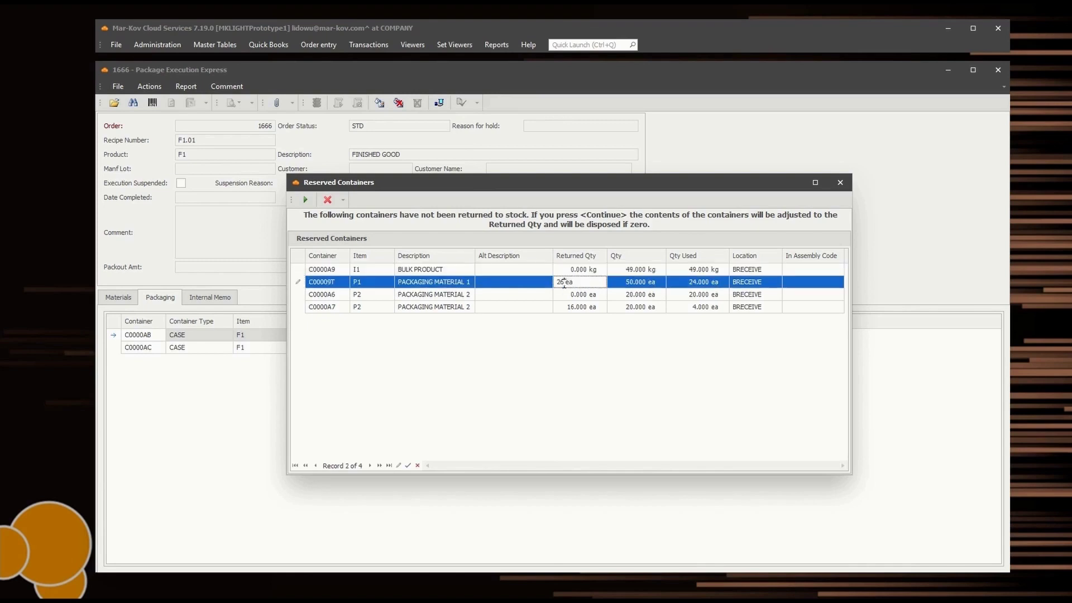